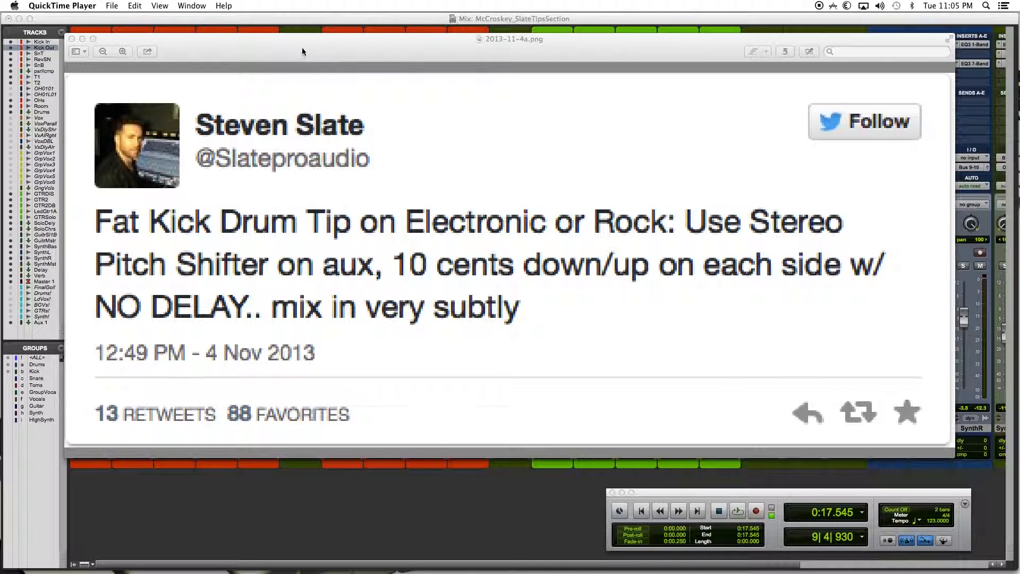
Step: Switch to the Pro Tools Mix window and audition the full mix from the current position
{"action": "left_click", "coordinate": [295, 21]}
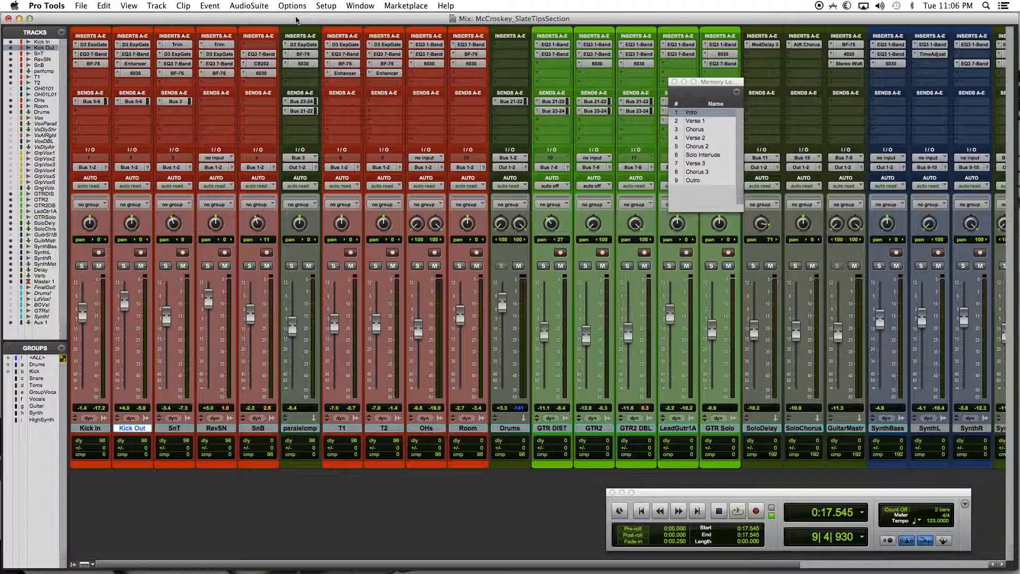
{"action": "key", "text": "space"}
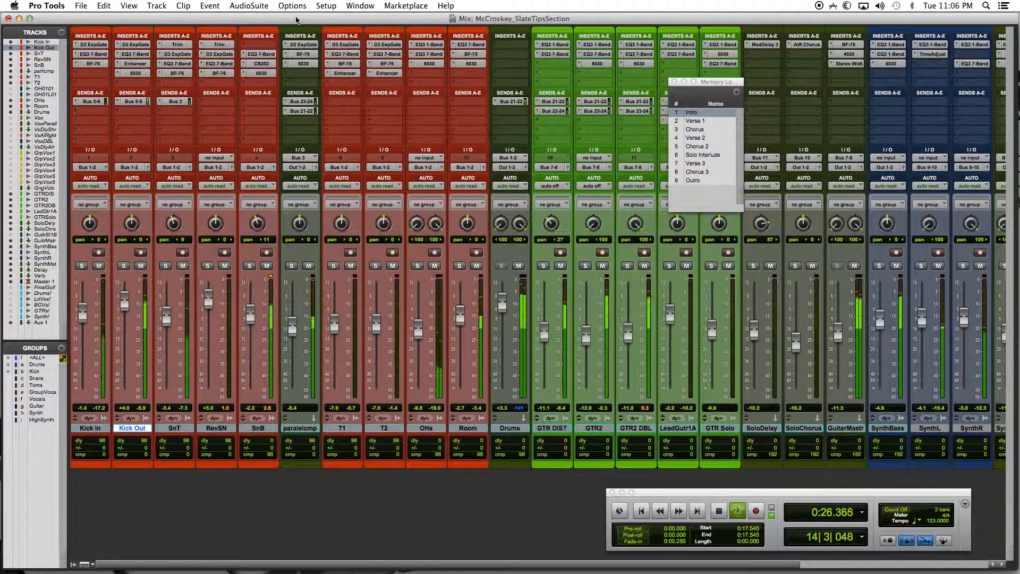
{"action": "key", "text": "space"}
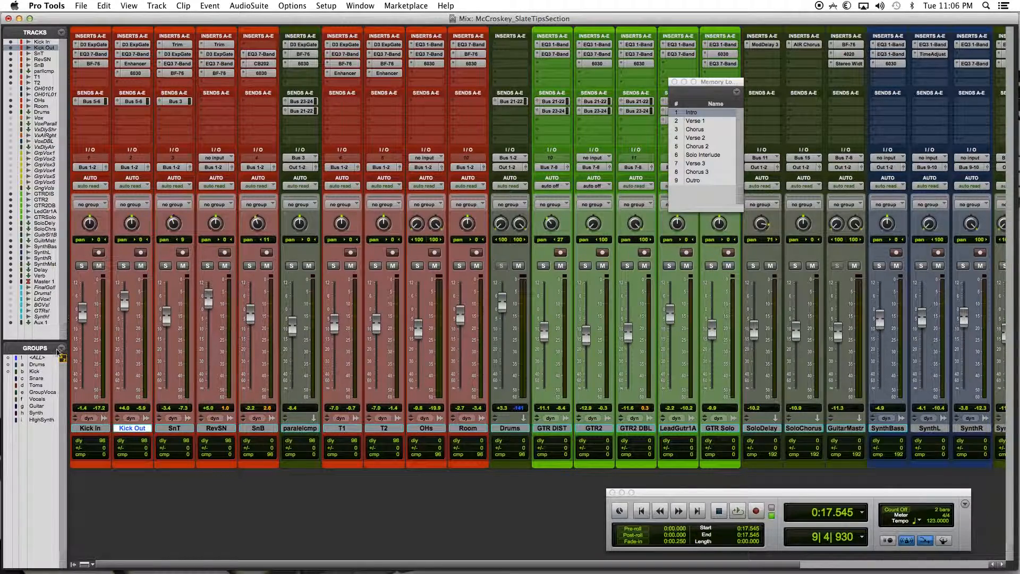
Step: Enable the Drums group, solo its tracks together and audition the drums
{"action": "left_click", "coordinate": [38, 364]}
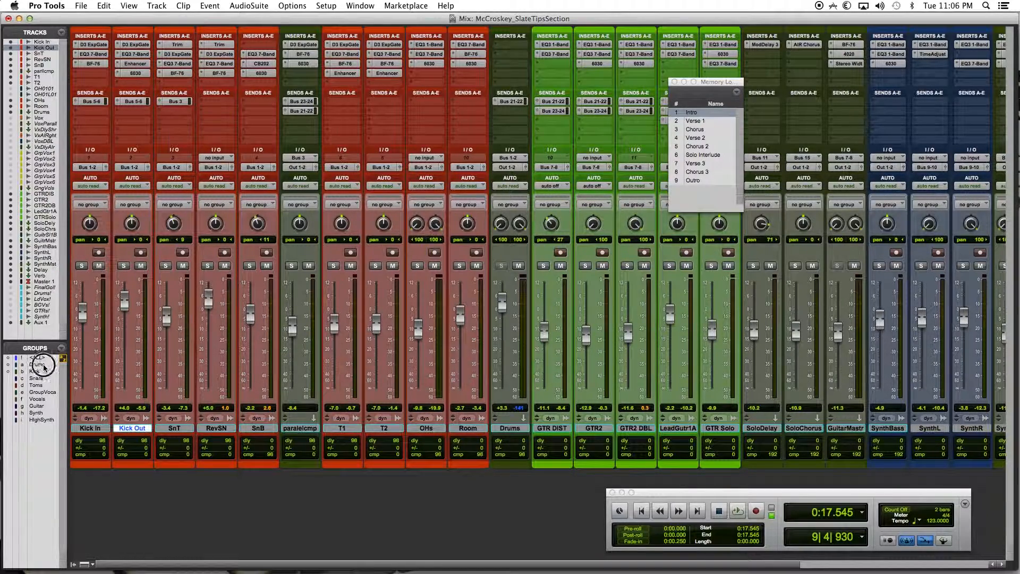
{"action": "left_click", "coordinate": [124, 267]}
{"action": "key", "text": "space"}
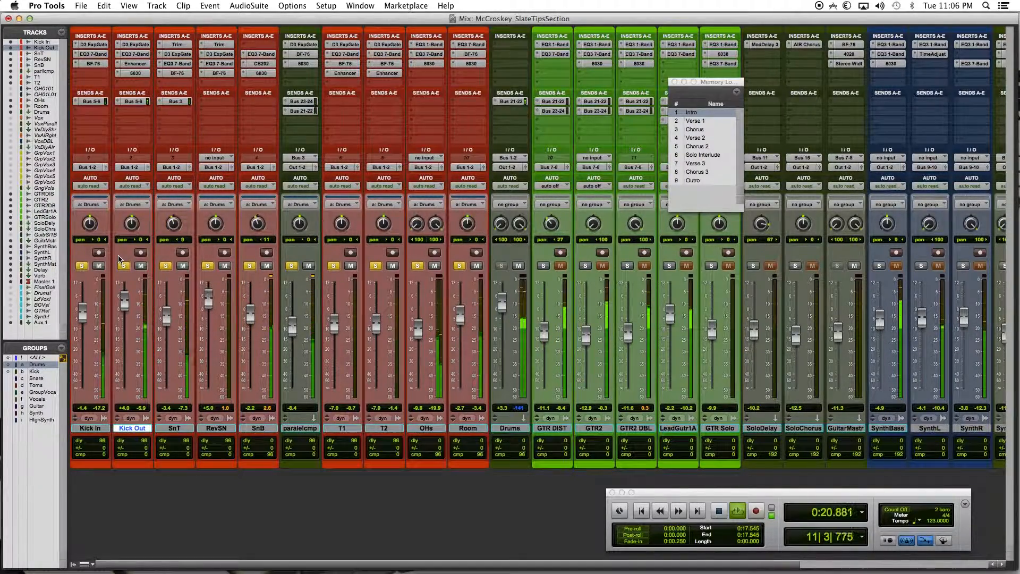
{"action": "key", "text": "space"}
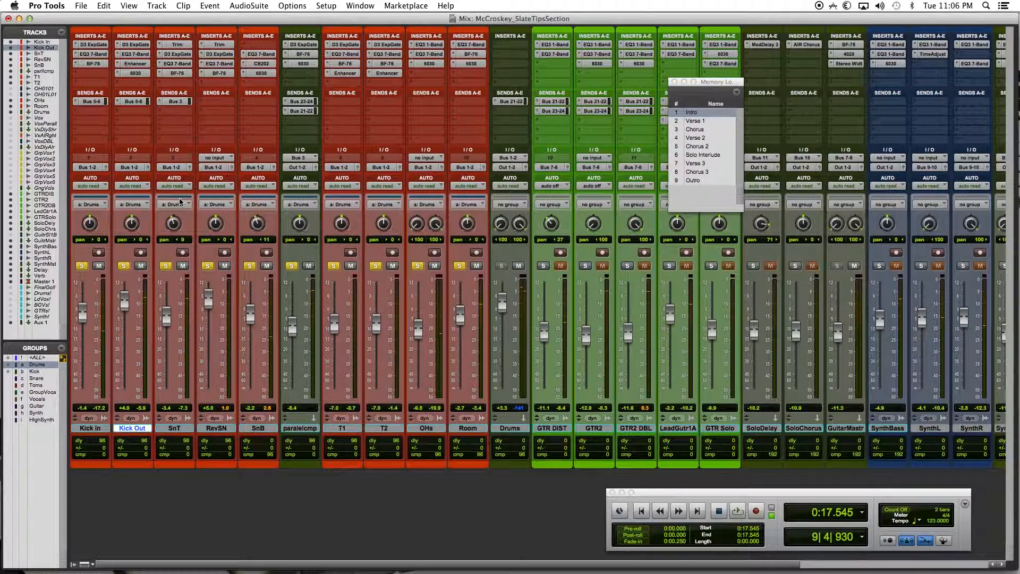
Step: Create one stereo Aux Input track after Kick Out and set its input to Bus 5-6 (Stereo)
{"action": "key", "text": "super+shift+n"}
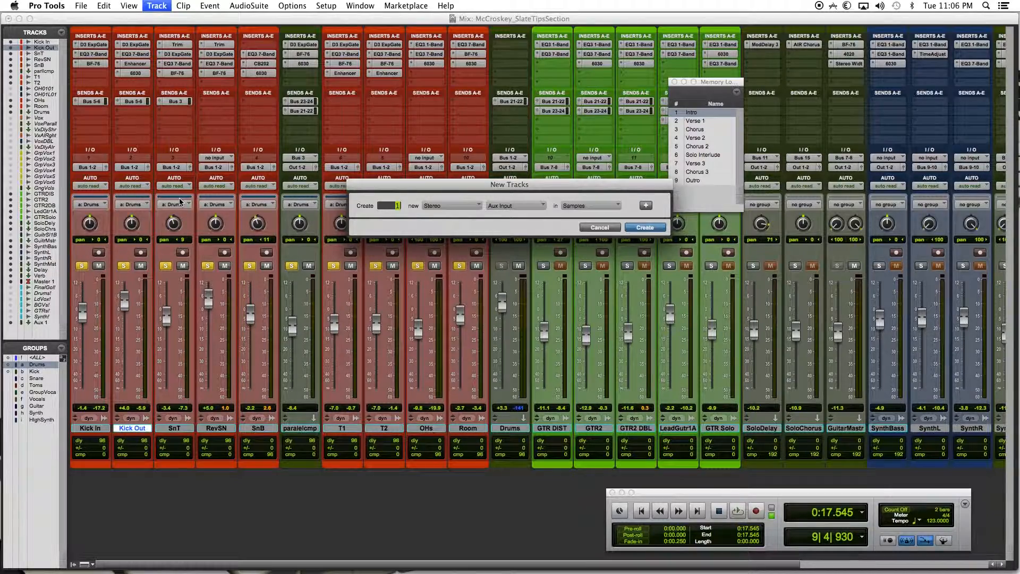
{"action": "key", "text": "Return"}
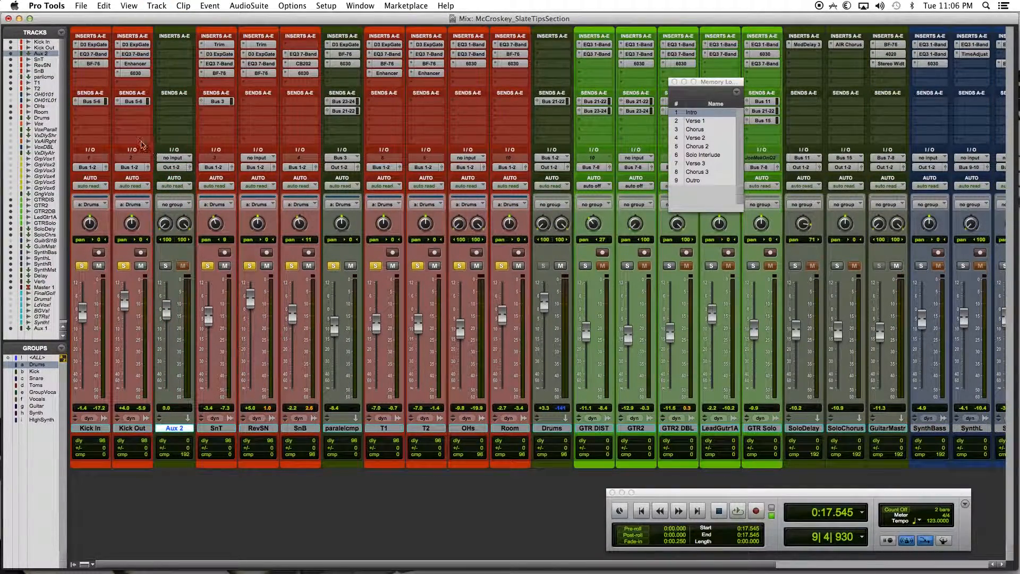
{"action": "left_click", "coordinate": [173, 158]}
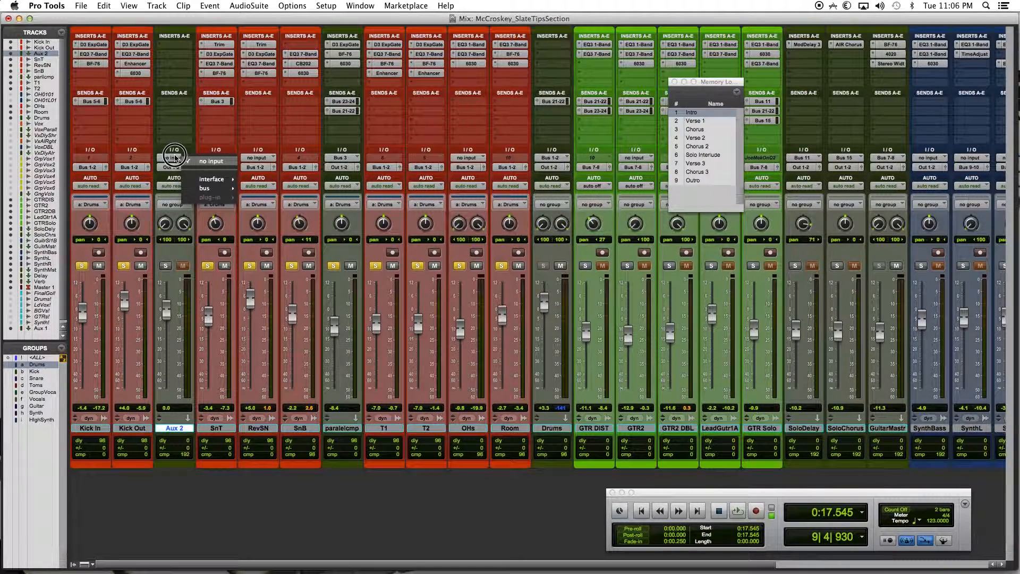
{"action": "mouse_move", "coordinate": [223, 179]}
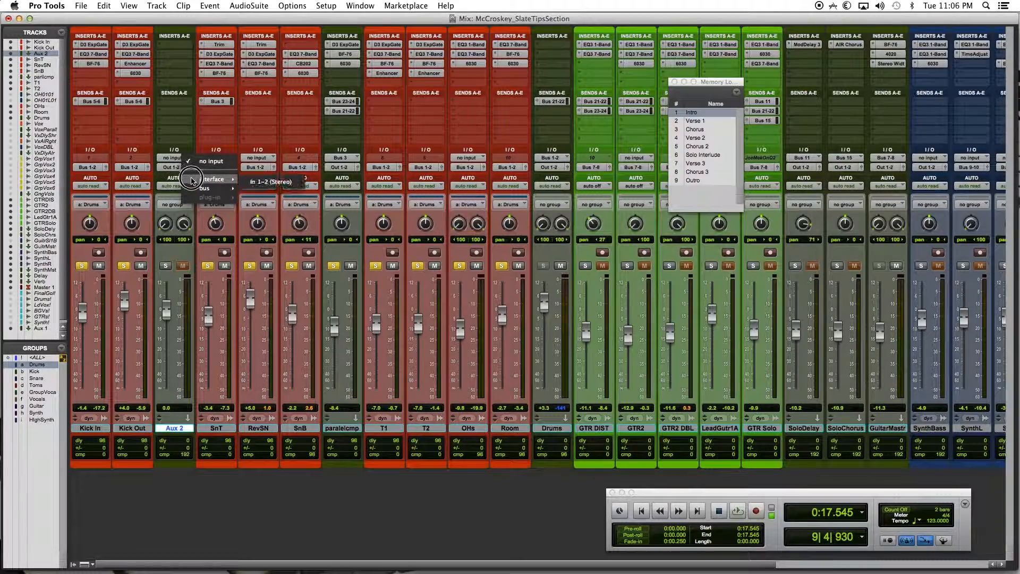
{"action": "mouse_move", "coordinate": [273, 191]}
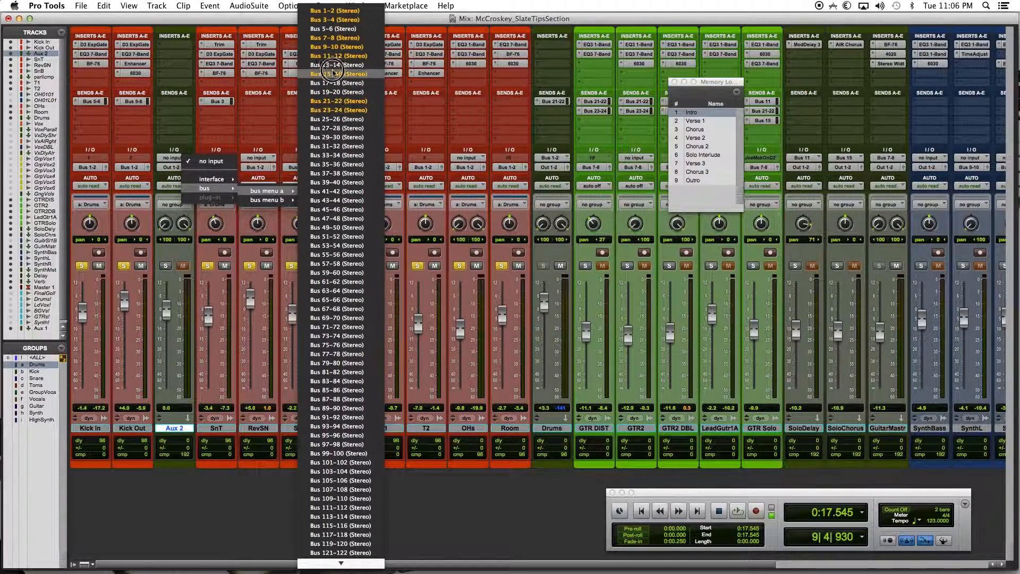
{"action": "left_click", "coordinate": [335, 28]}
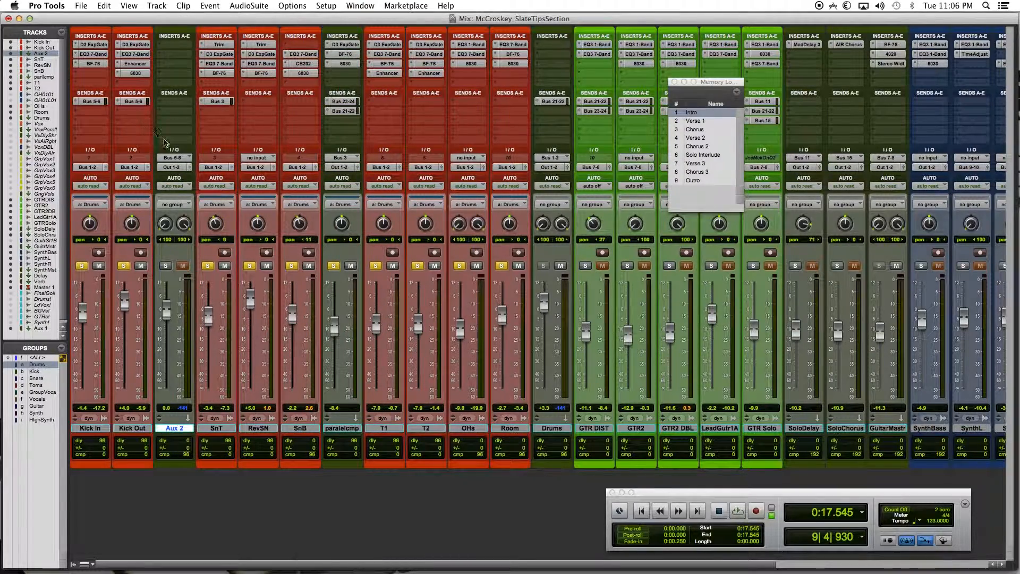
Step: Insert the multichannel Pitch II plug-in on Aux 2, with fine pitch at -10 cents on the left channel and 10 cents on the right
{"action": "left_click", "coordinate": [174, 45]}
{"action": "mouse_move", "coordinate": [212, 66]}
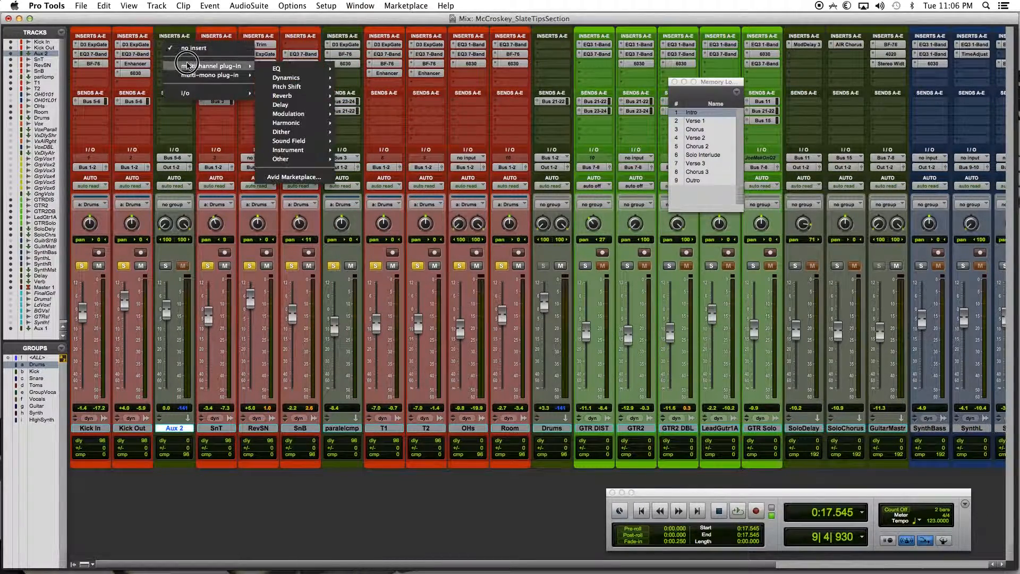
{"action": "mouse_move", "coordinate": [301, 88]}
{"action": "left_click", "coordinate": [367, 96]}
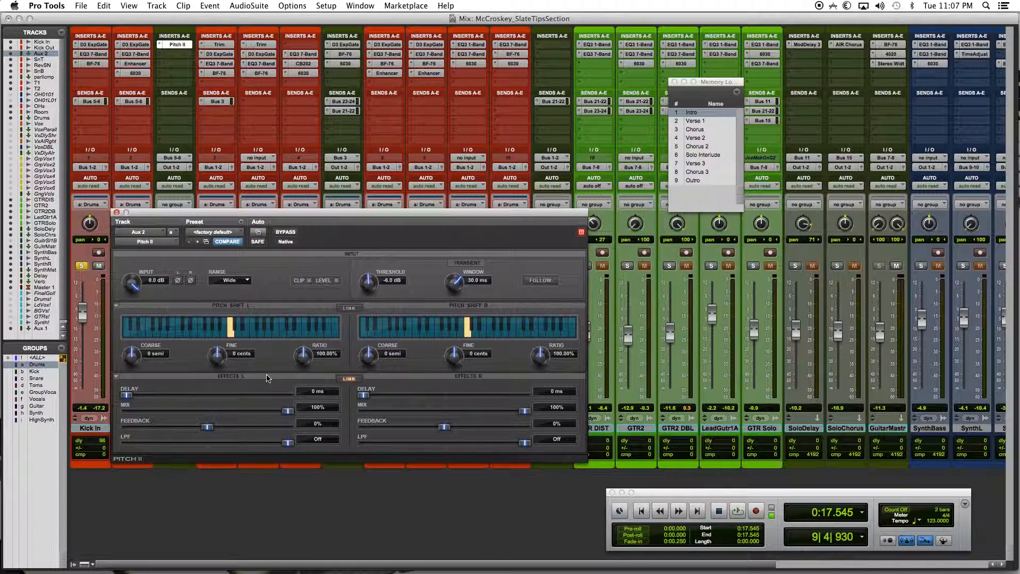
{"action": "left_click", "coordinate": [236, 354]}
{"action": "type", "text": "-10"}
{"action": "key", "text": "Return"}
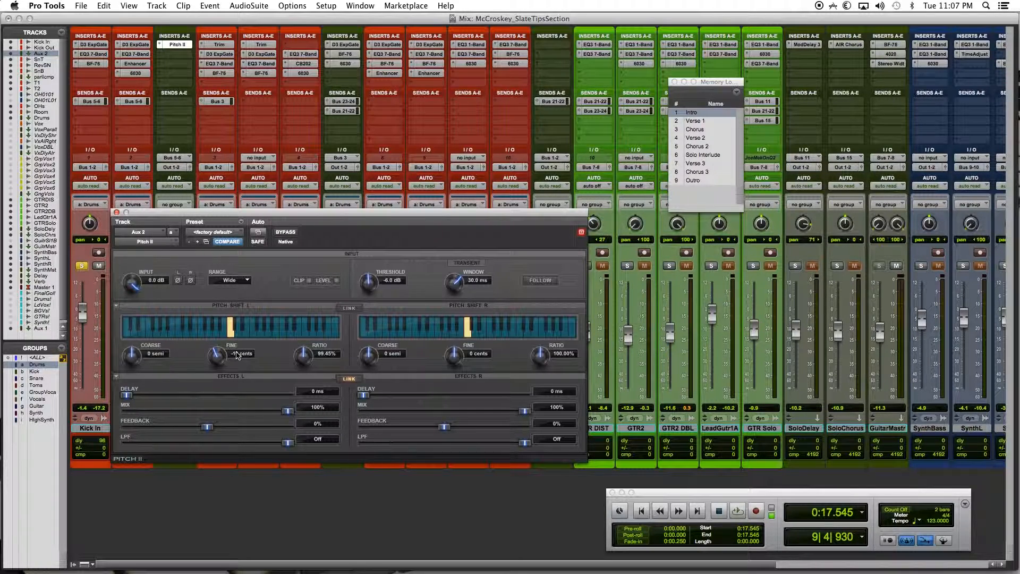
{"action": "left_click", "coordinate": [469, 355]}
{"action": "type", "text": "10"}
{"action": "key", "text": "Return"}
{"action": "left_click", "coordinate": [116, 213]}
Step: During playback, narrow Aux 2's panning to about 21 left and 20 right, and bring its fader up from silence to about -11 dB
{"action": "left_click_drag", "start_coordinate": [166, 310], "coordinate": [166, 390]}
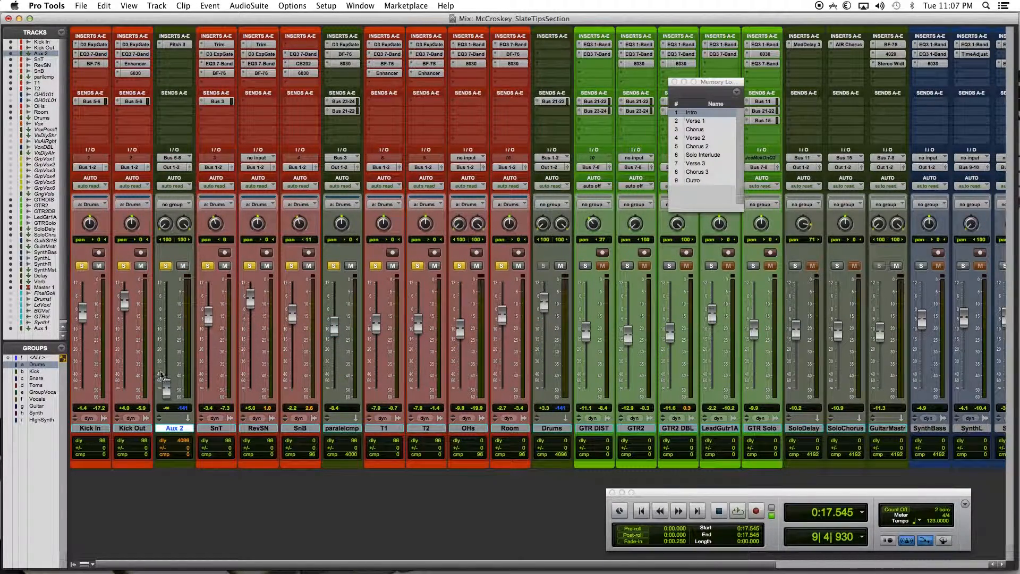
{"action": "key", "text": "space"}
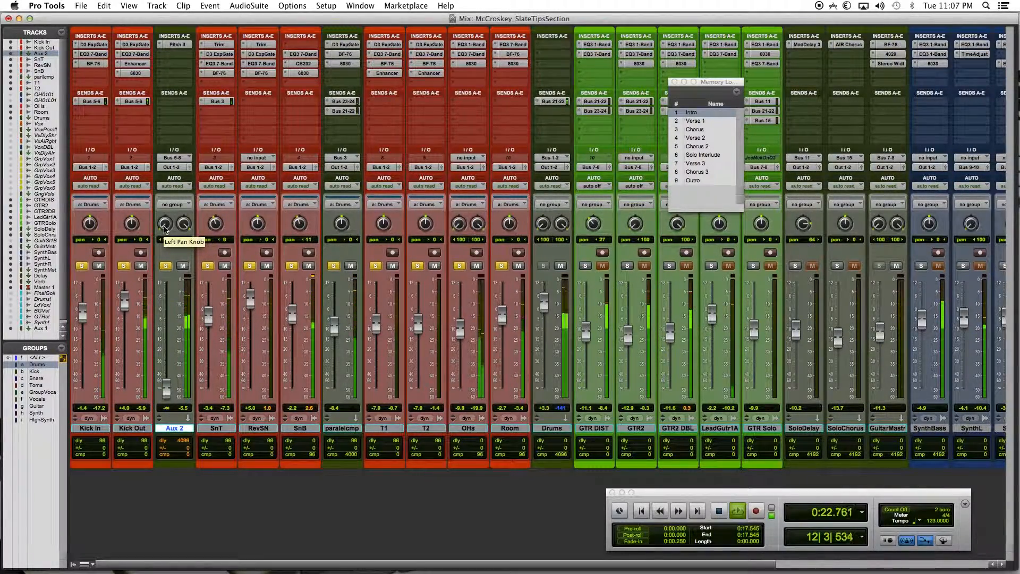
{"action": "left_click_drag", "start_coordinate": [164, 229], "coordinate": [164, 188]}
{"action": "left_click_drag", "start_coordinate": [158, 228], "coordinate": [178, 255]}
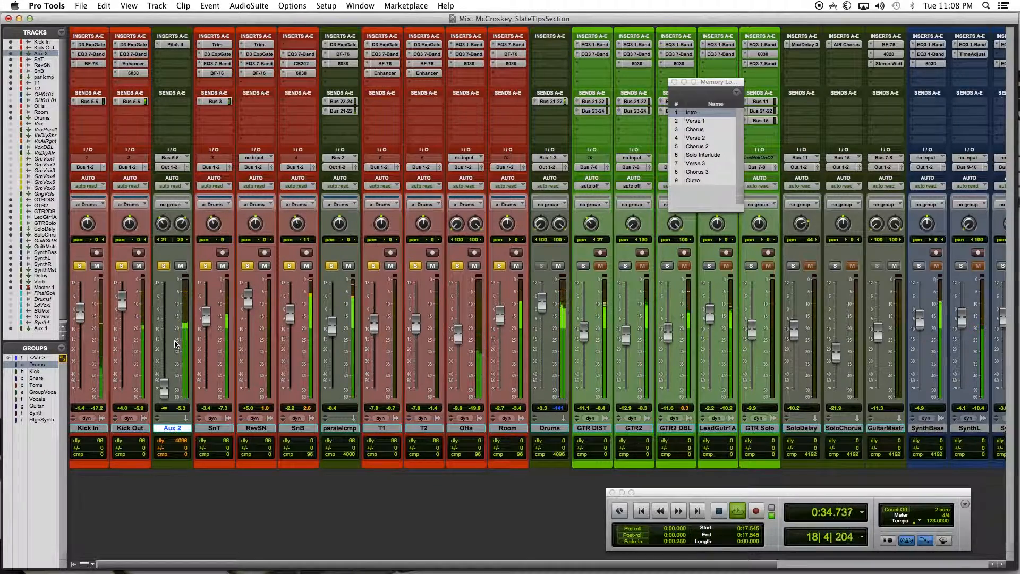
{"action": "left_click_drag", "start_coordinate": [165, 395], "coordinate": [167, 335]}
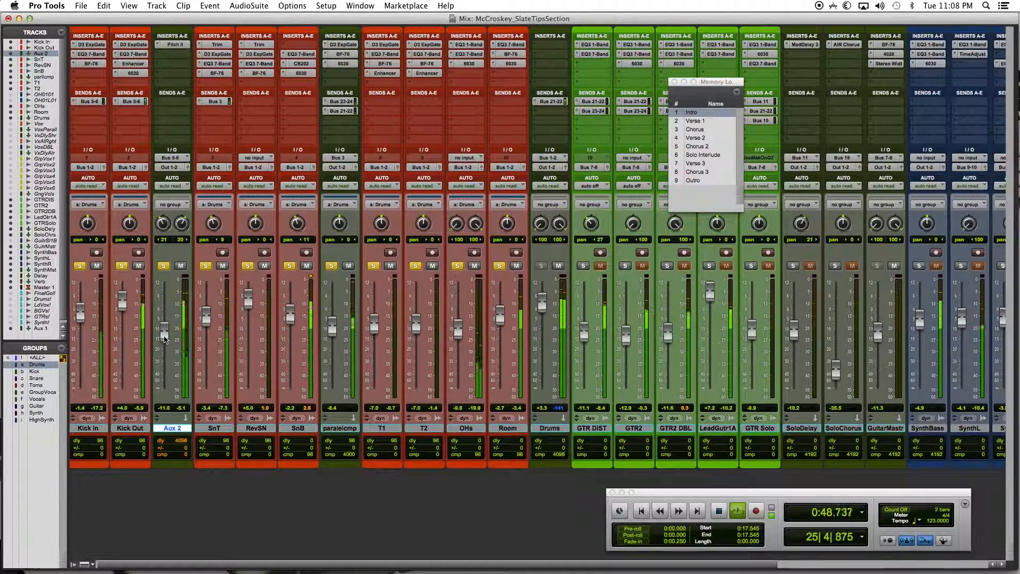
Step: Compare phase inversion on Aux 2's Pitch II inputs during playback, leaving only the right channel inverted
{"action": "left_click", "coordinate": [172, 44]}
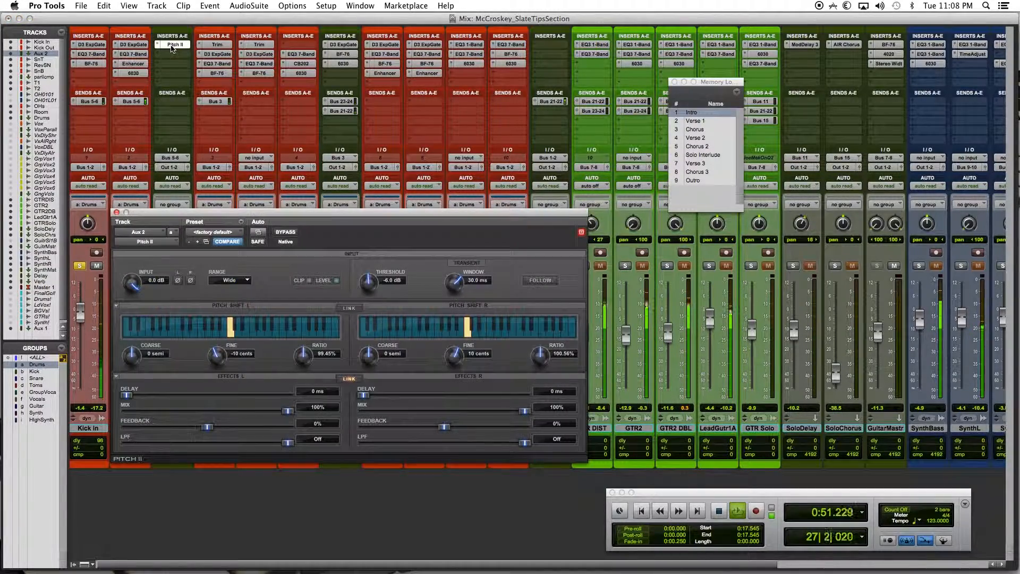
{"action": "left_click", "coordinate": [179, 282]}
{"action": "left_click", "coordinate": [188, 281]}
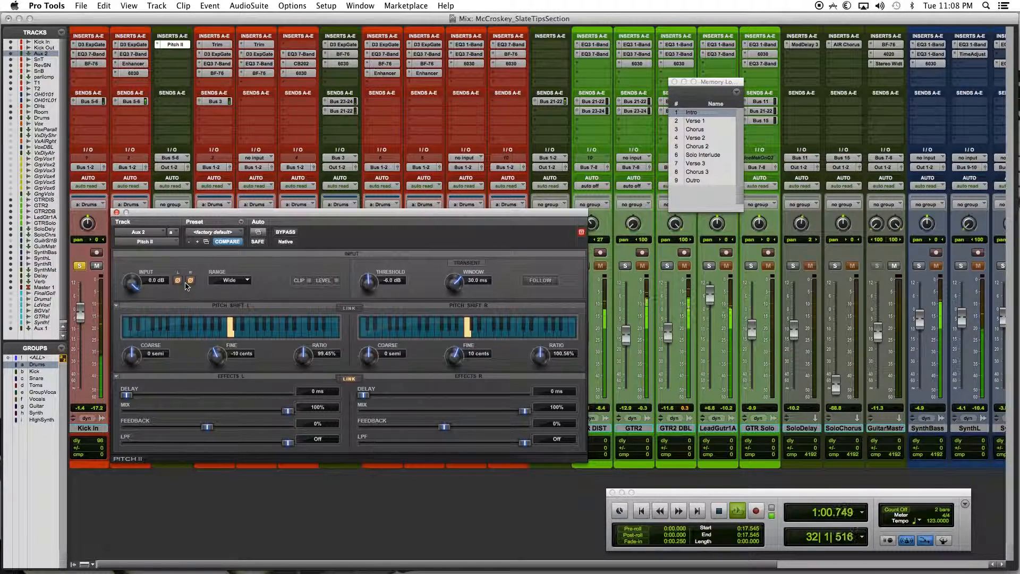
{"action": "left_click", "coordinate": [178, 280]}
{"action": "left_click", "coordinate": [191, 280]}
{"action": "left_click", "coordinate": [191, 282]}
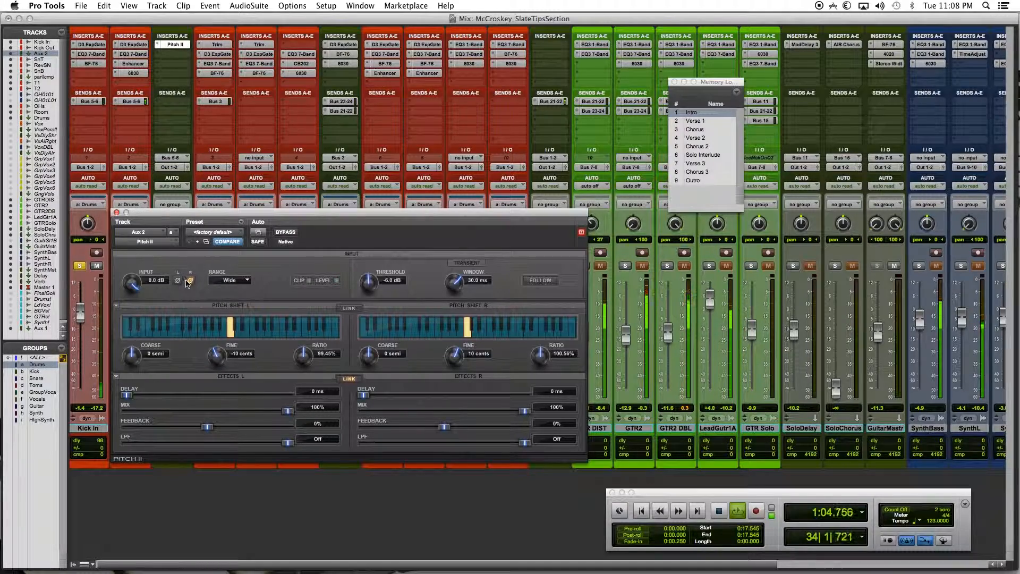
{"action": "left_click", "coordinate": [116, 212]}
{"action": "key", "text": "space"}
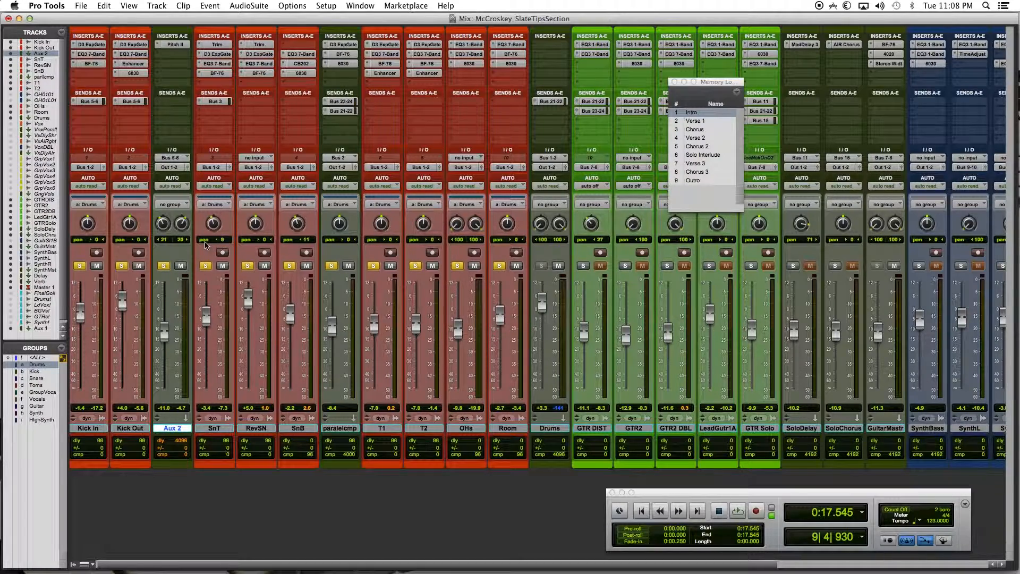
Step: Play the mix with Aux 2 muted and clear the solos on the drum tracks and Aux 2
{"action": "key", "text": "space"}
{"action": "left_click", "coordinate": [168, 267]}
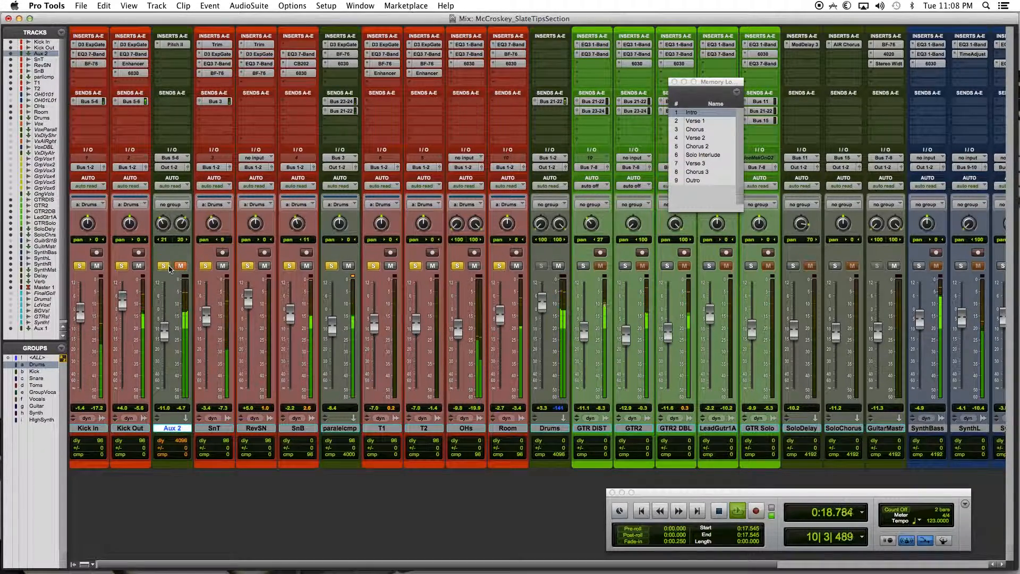
{"action": "left_click", "coordinate": [207, 267]}
{"action": "left_click", "coordinate": [163, 267]}
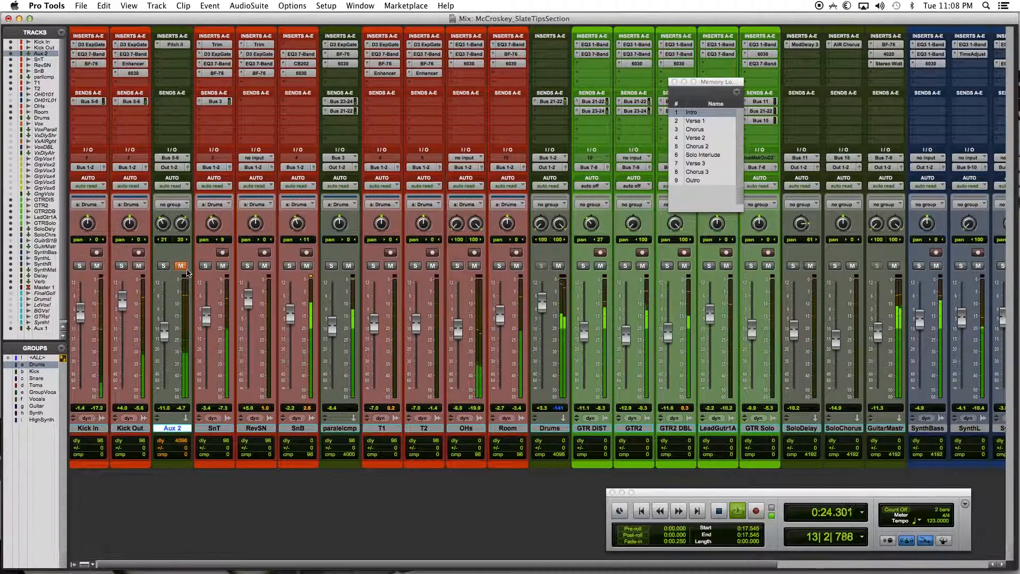
Step: Unmute Aux 2 during playback and raise its fader to about -5.2 dB
{"action": "left_click", "coordinate": [180, 268]}
{"action": "left_click_drag", "start_coordinate": [165, 338], "coordinate": [167, 330]}
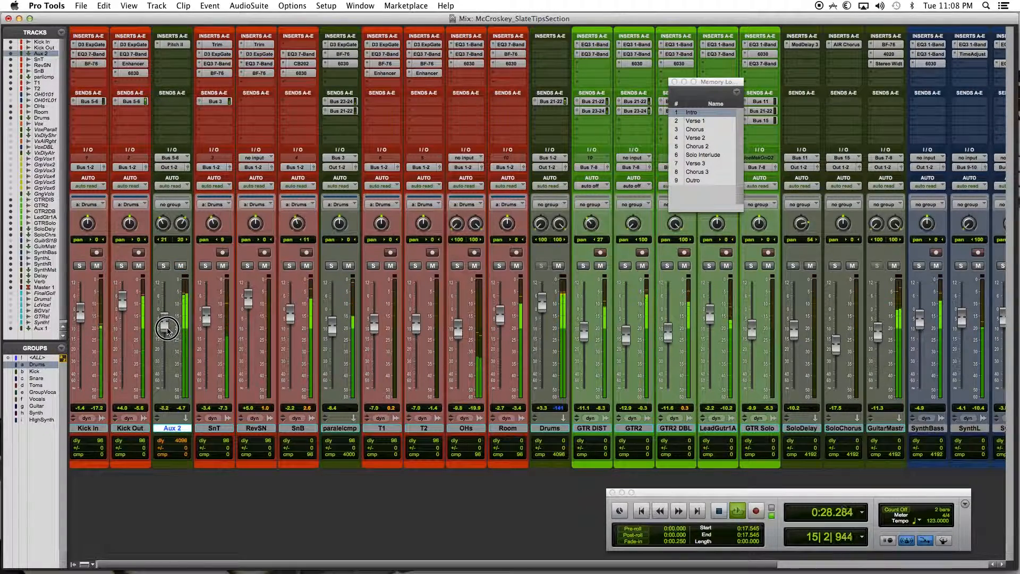